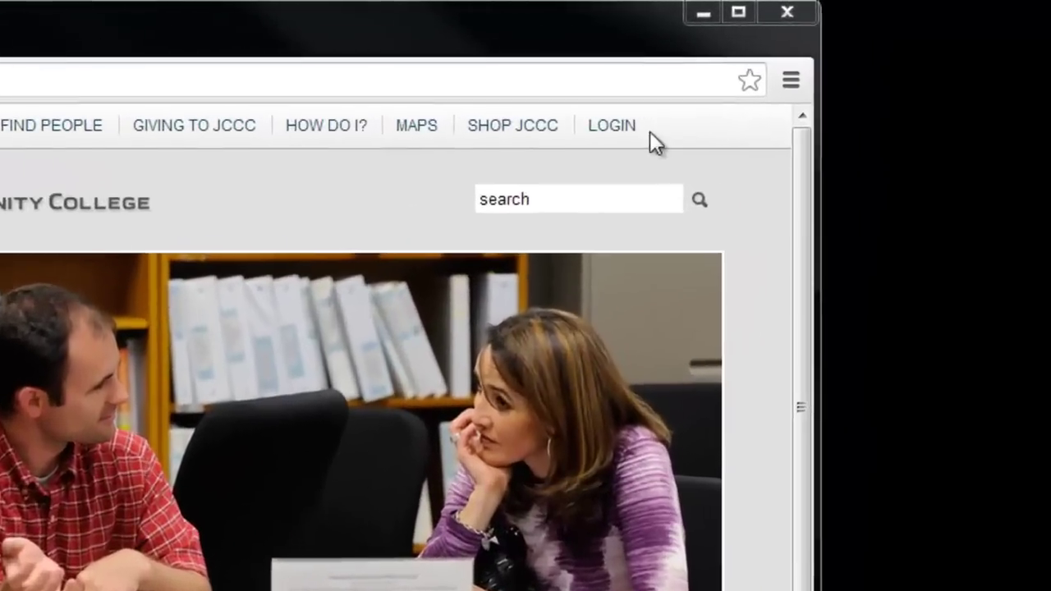
Open the MyJCCC sign-in page from the JCCC website's LOGIN menu.
mouse_move(626, 131)
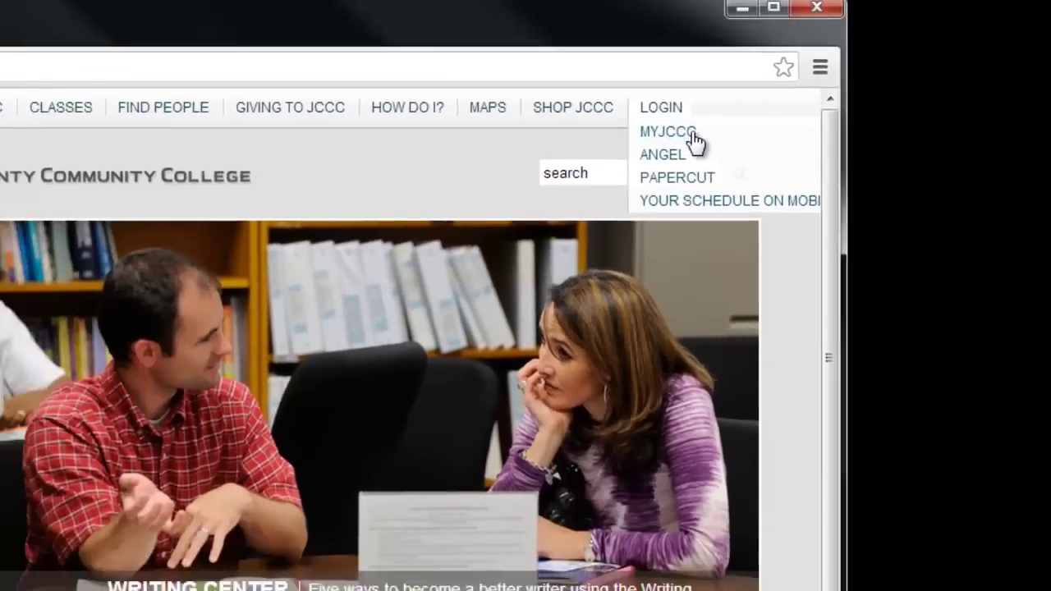
left_click(585, 181)
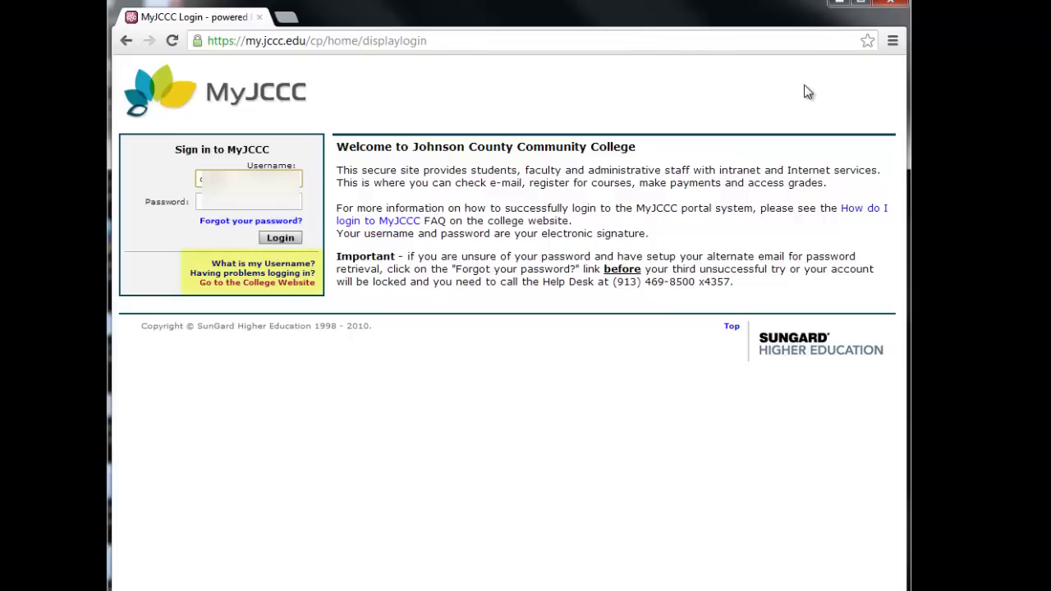
Sign in to MyJCCC with the student's username and password.
key("Tab")
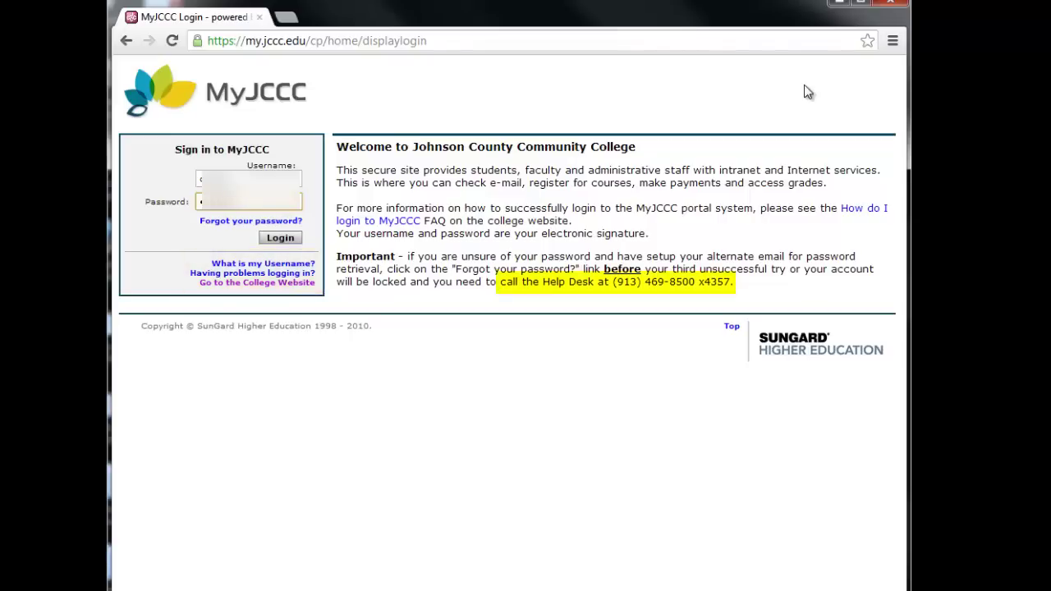
left_click(272, 243)
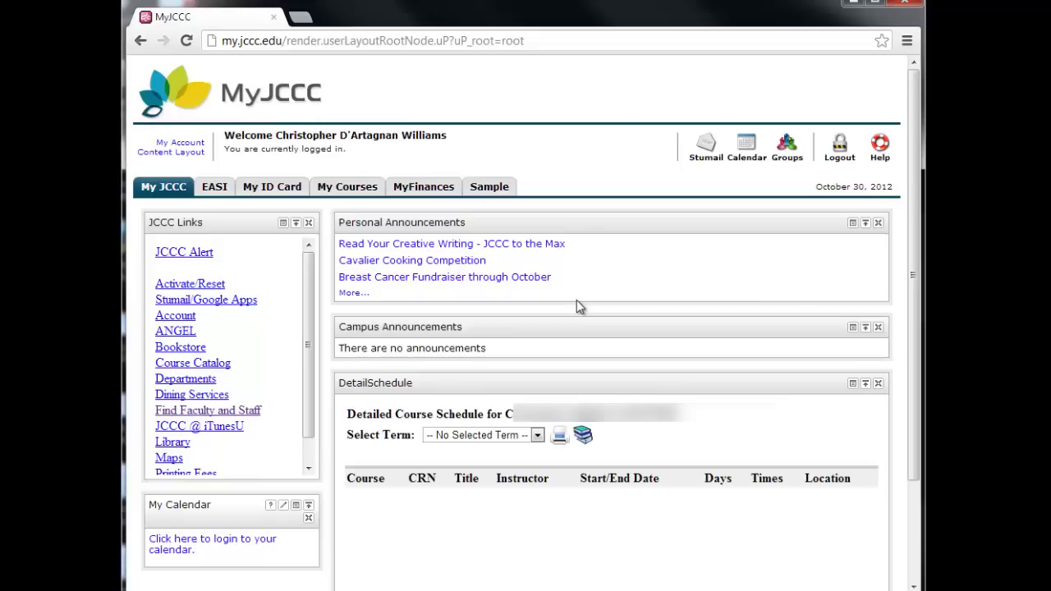
Launch Transcript Requests from the bottom of the JCCC Links box.
left_click(307, 449)
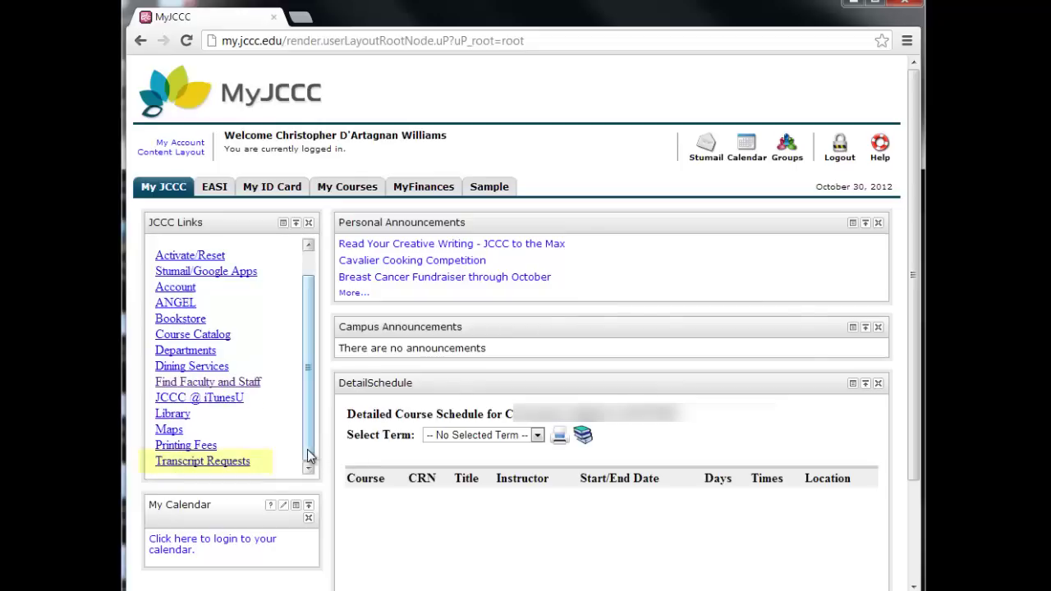
left_click(226, 463)
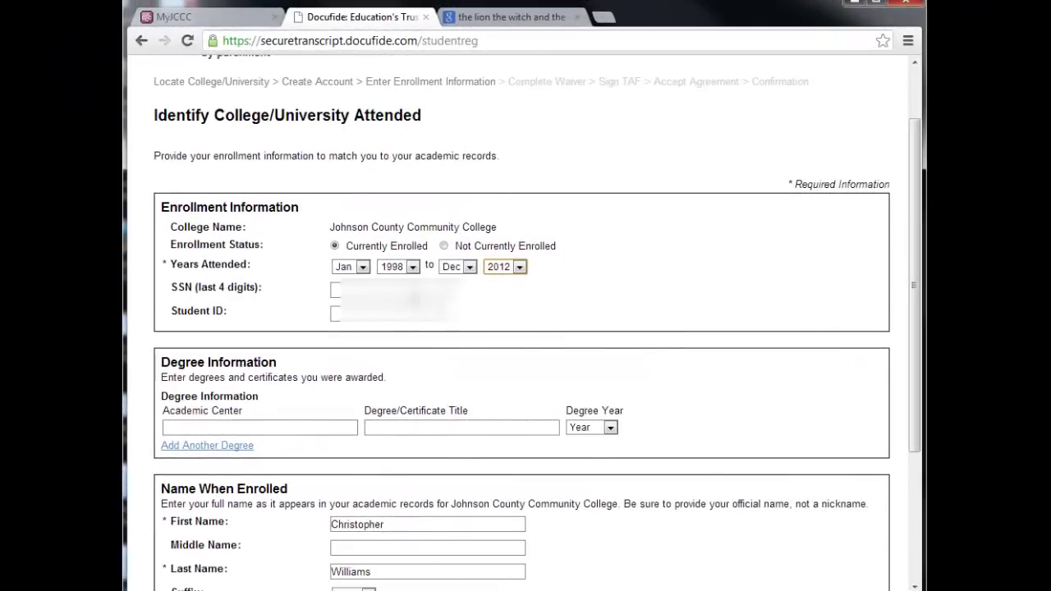
Enter the last four SSN digits and the student ID number on the enrollment form.
left_click(335, 290)
type("06")
left_click(337, 313)
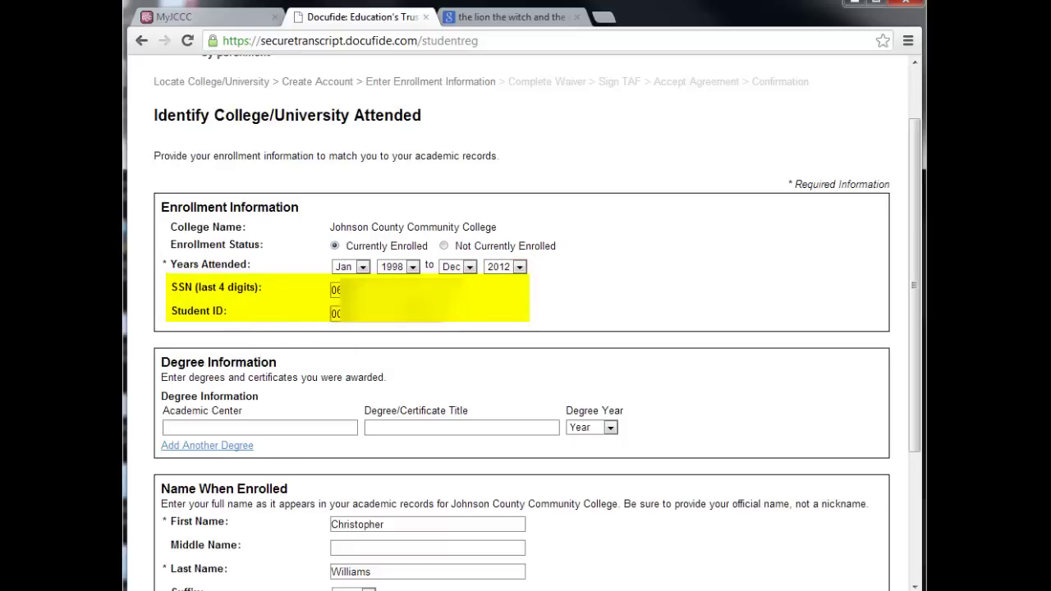
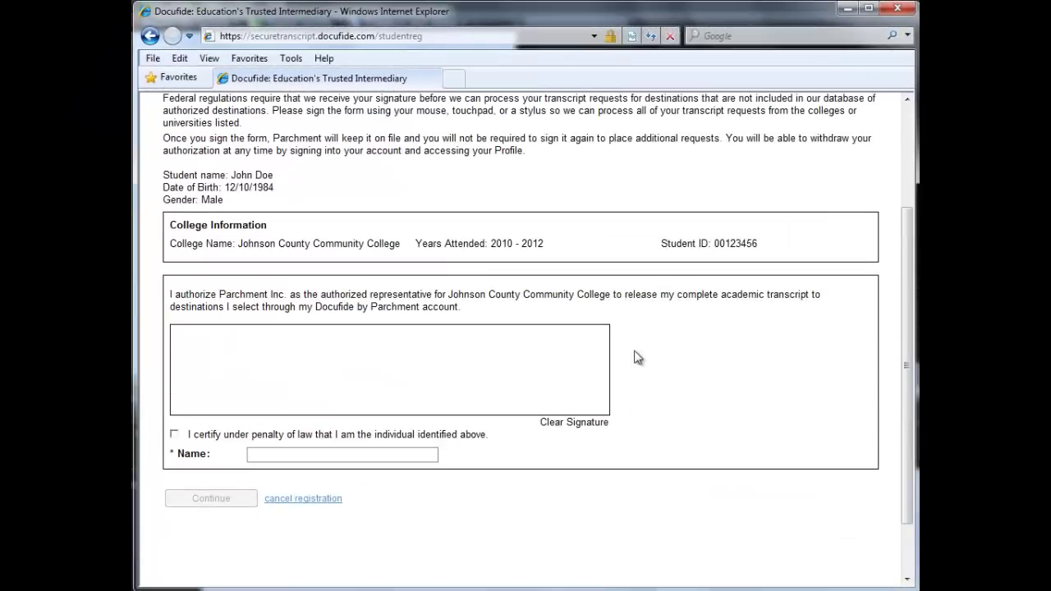
Draw the signature, tick the certification box, enter the signer's name, and submit the authorization.
mouse_move(195, 343)
left_mouse_down()
mouse_move(309, 342)
mouse_move(241, 394)
mouse_move(289, 389)
left_mouse_up()
mouse_move(334, 342)
left_mouse_down()
mouse_move(310, 413)
mouse_move(349, 404)
left_mouse_up()
mouse_move(385, 348)
left_mouse_down()
mouse_move(385, 397)
mouse_move(443, 407)
mouse_move(469, 383)
mouse_move(553, 395)
left_mouse_up()
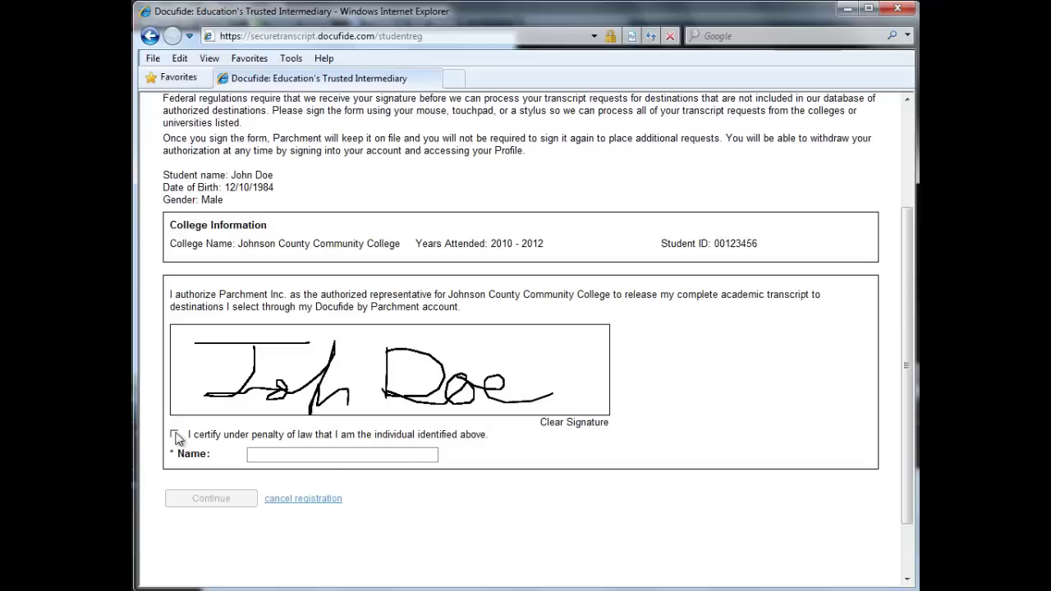
left_click(174, 434)
left_click(265, 456)
type("John Doe")
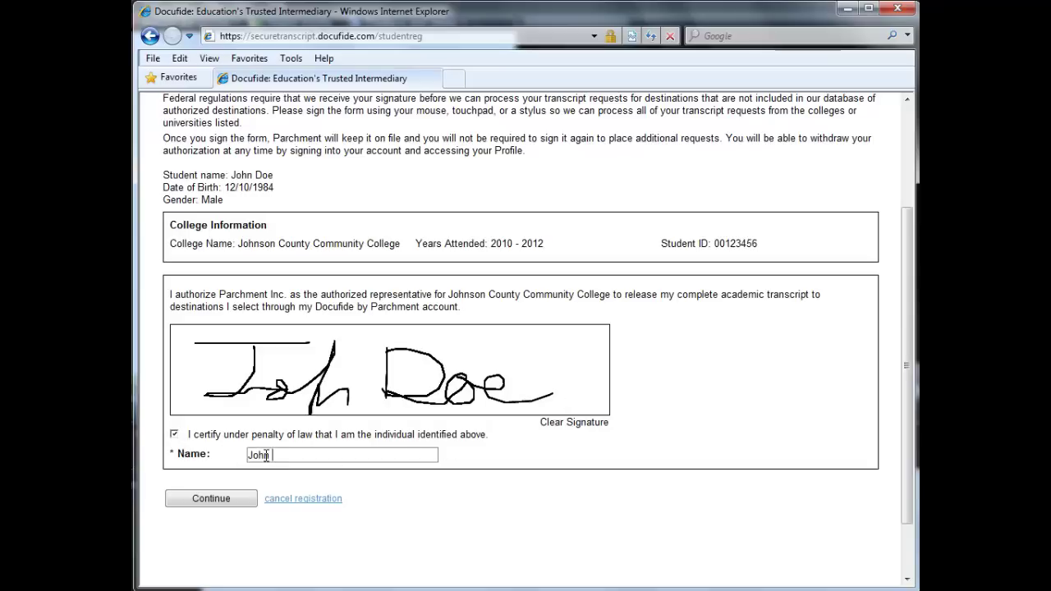
left_click(210, 499)
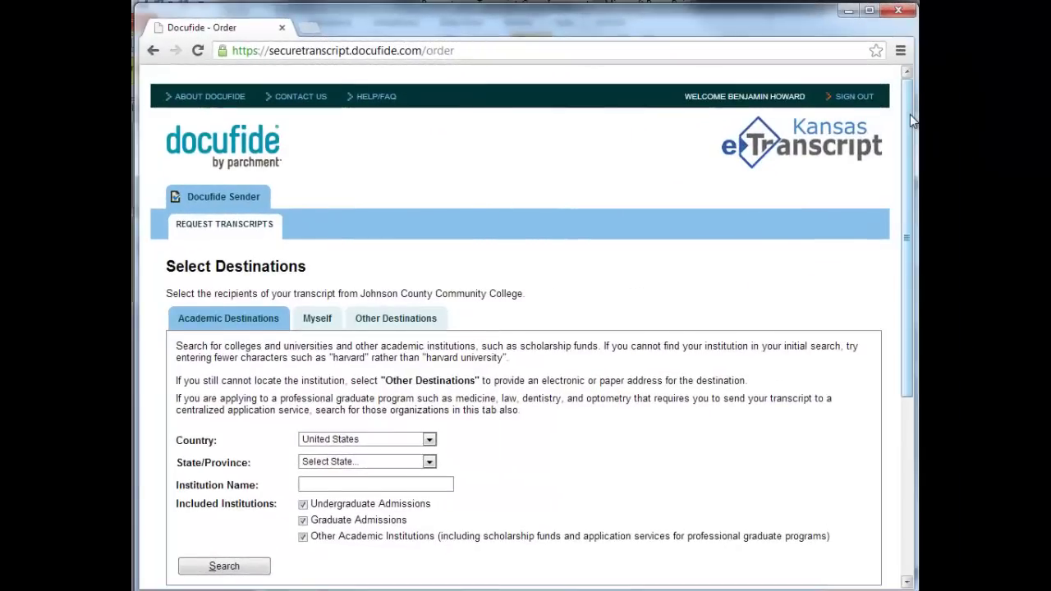
Search academic destinations for 'University of Kansas' with state set to Kansas.
scroll(912, 121, "down", 1)
left_click(428, 401)
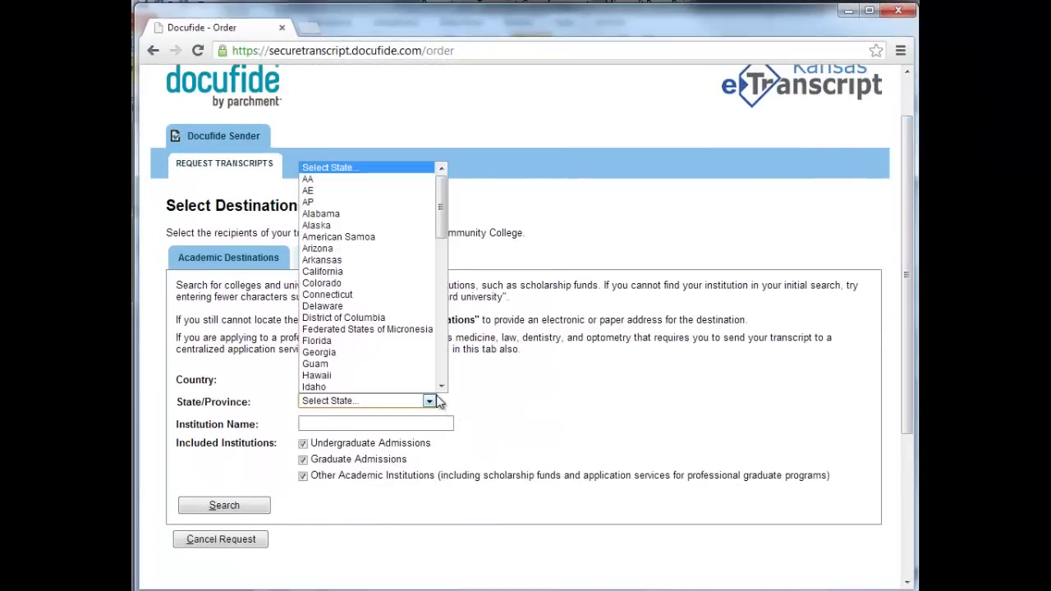
key("k")
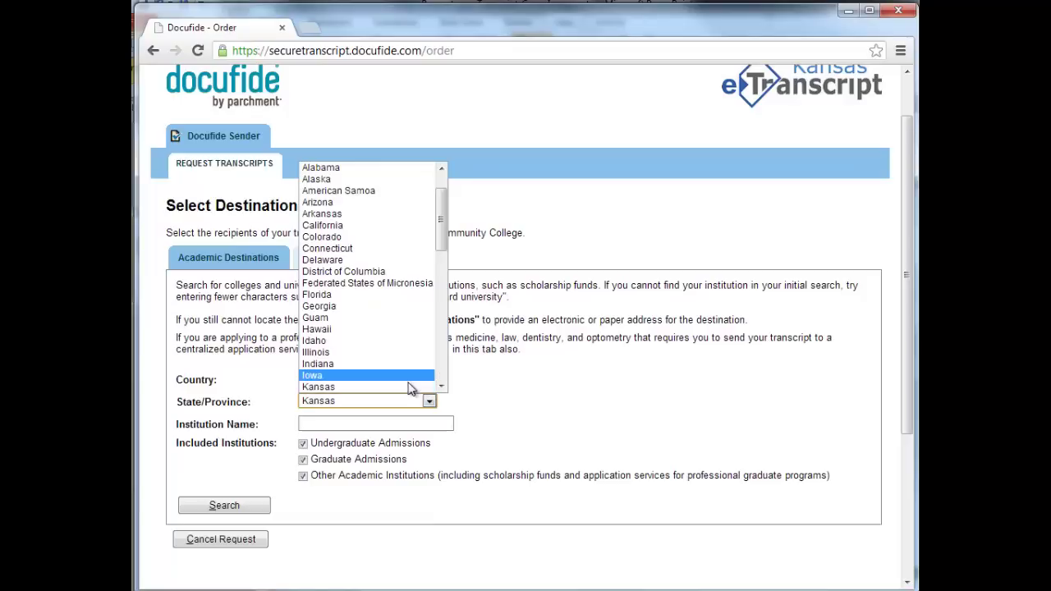
left_click(410, 383)
left_click(411, 424)
type("U")
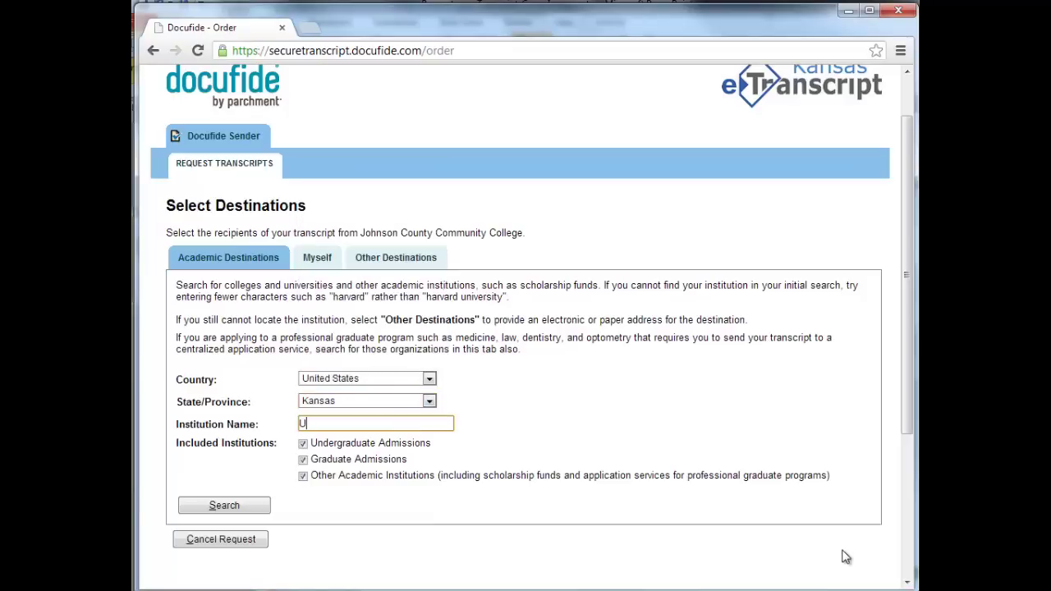
type("niversity of Kansas")
left_click(233, 504)
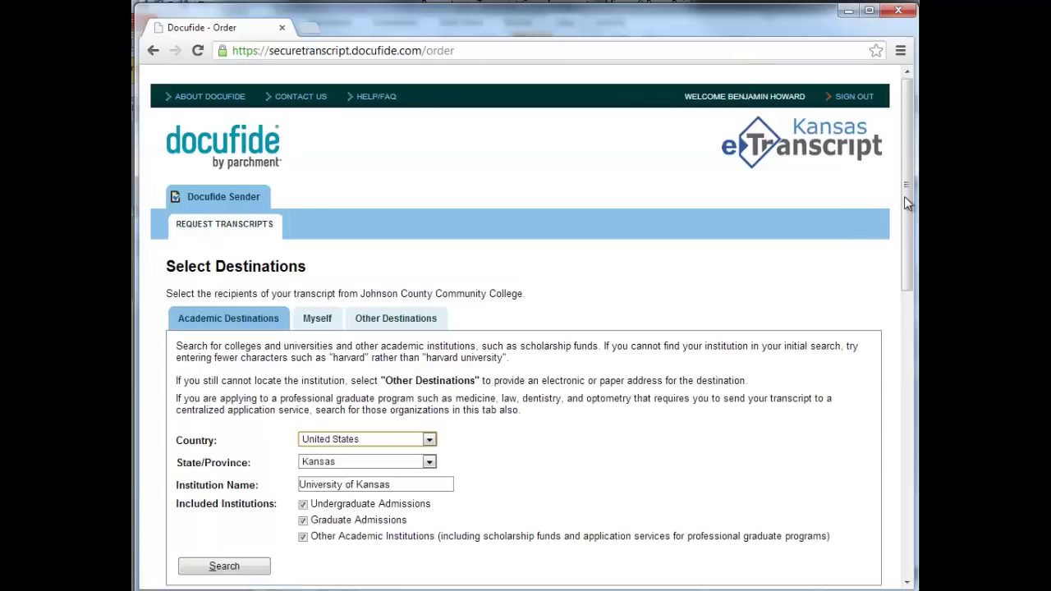
left_click_drag(908, 202, 909, 389)
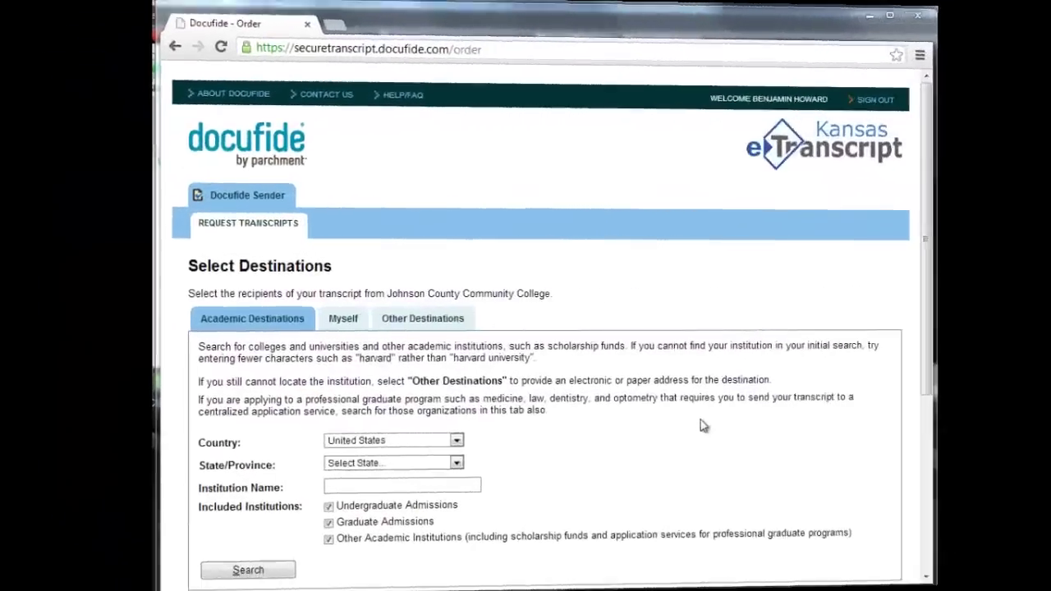
Add Kansas State University's undergraduate admissions office under Other Destinations and pick its delivery method.
left_click(406, 326)
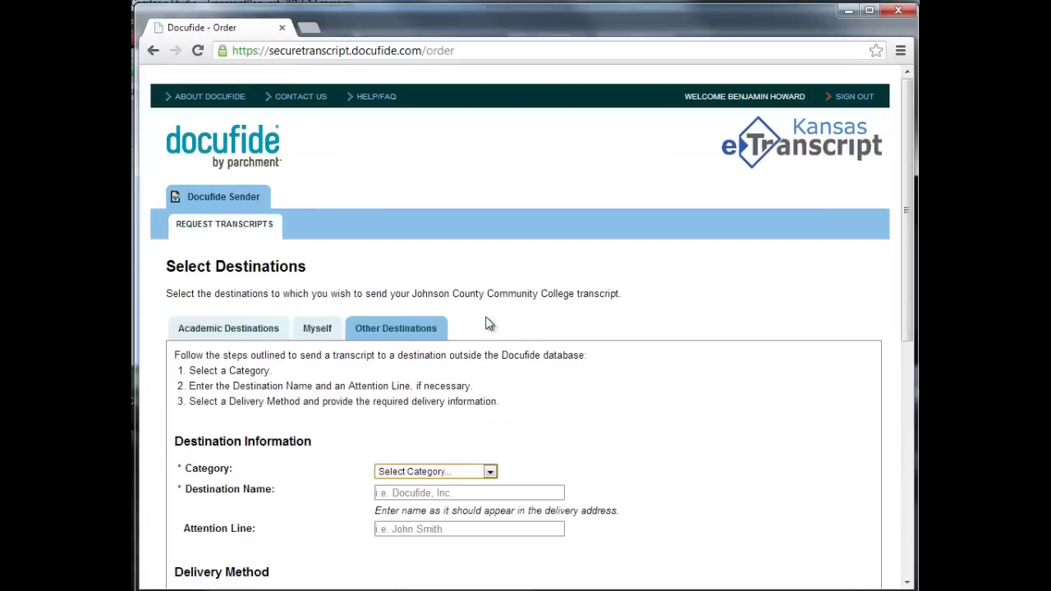
left_click_drag(903, 210, 901, 311)
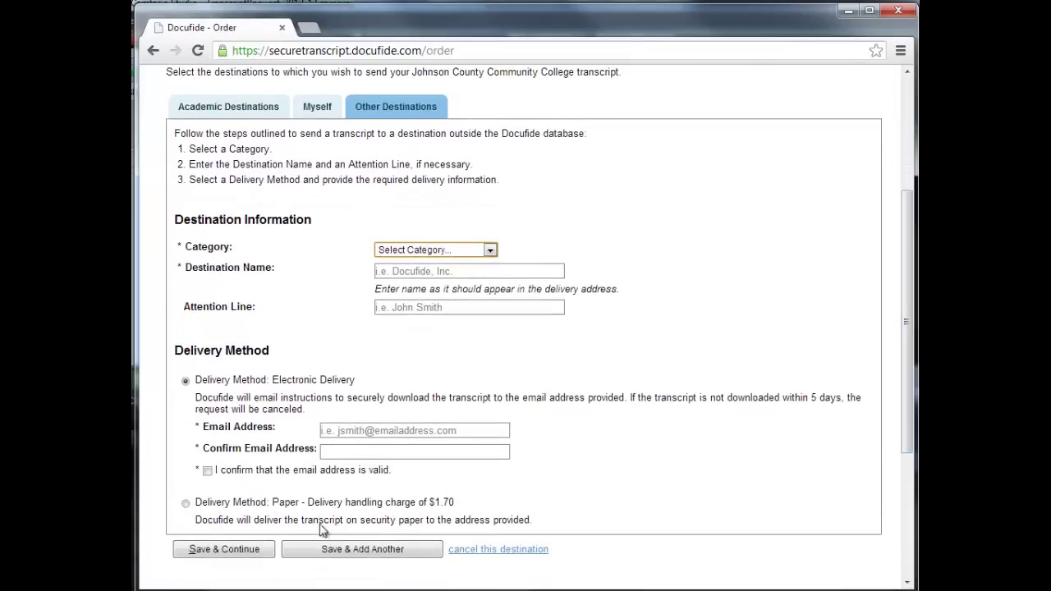
left_click(186, 503)
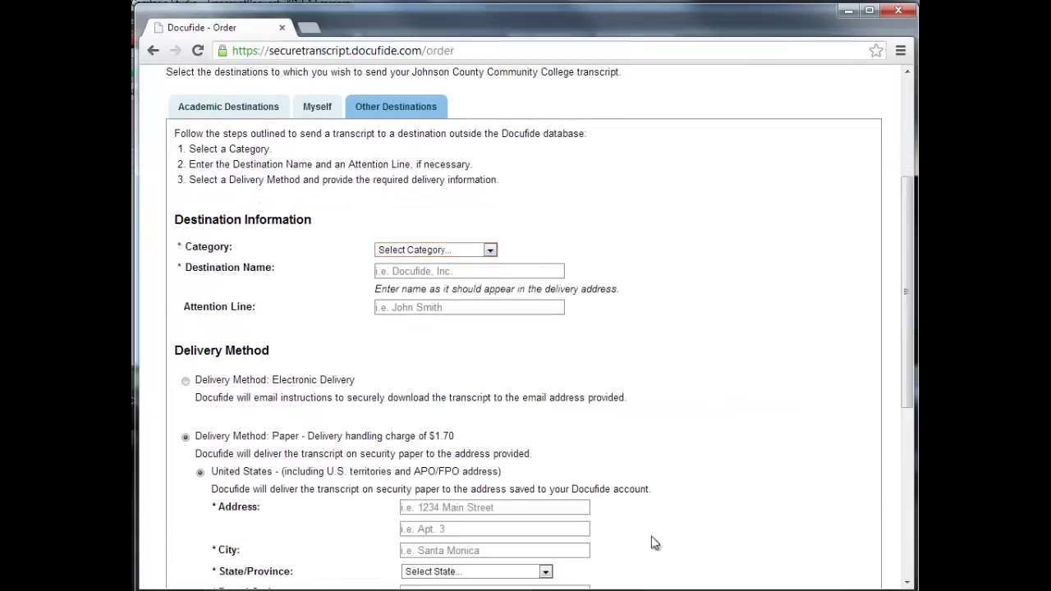
left_click_drag(910, 328, 891, 399)
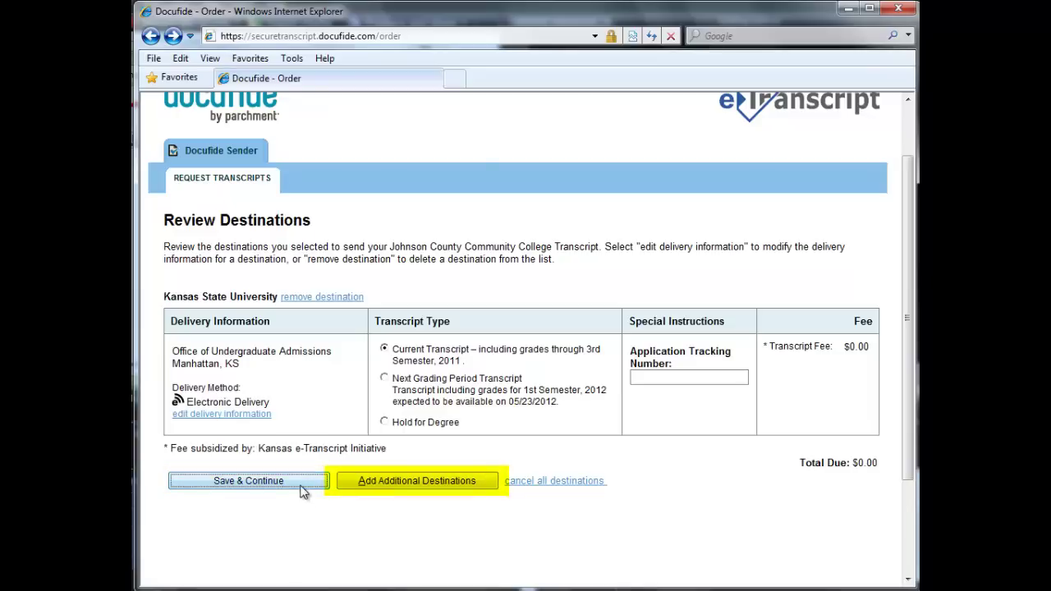
Save the Kansas State University destination and continue past Review Destinations.
left_click(301, 488)
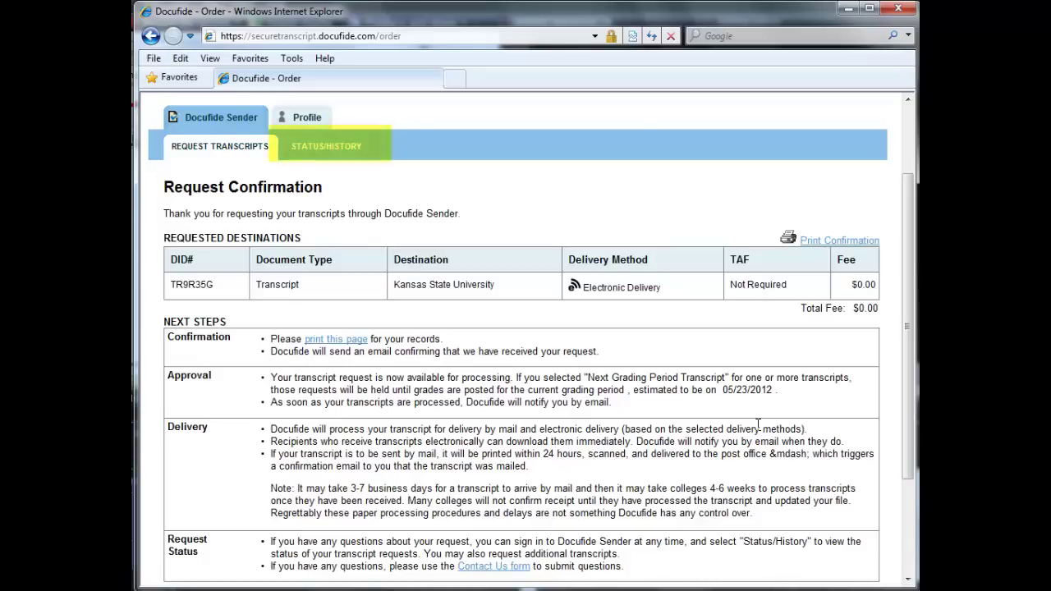
Go to STATUS/HISTORY to view past transcript requests.
left_click(343, 148)
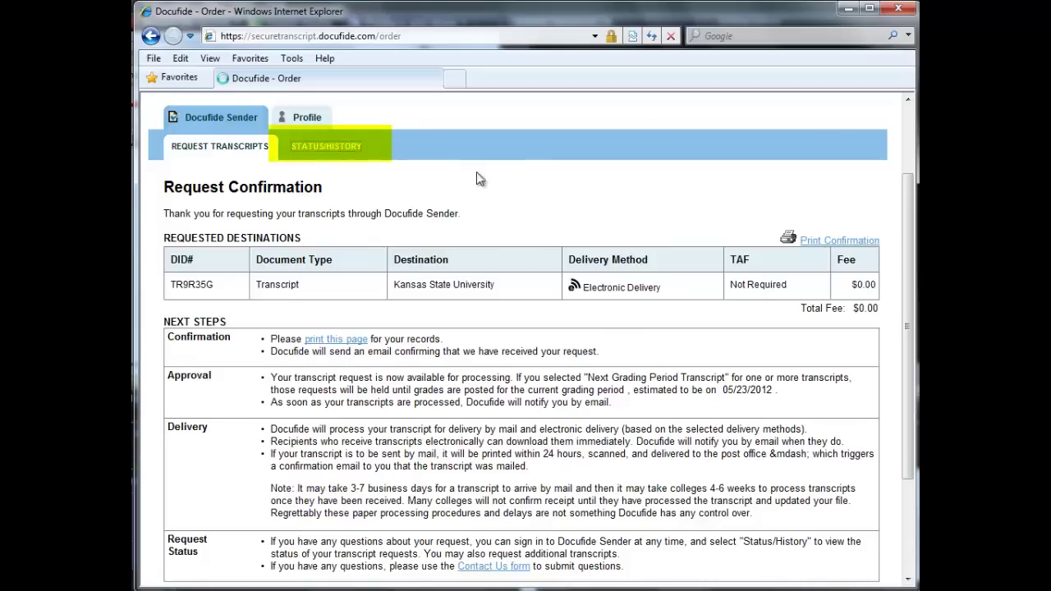